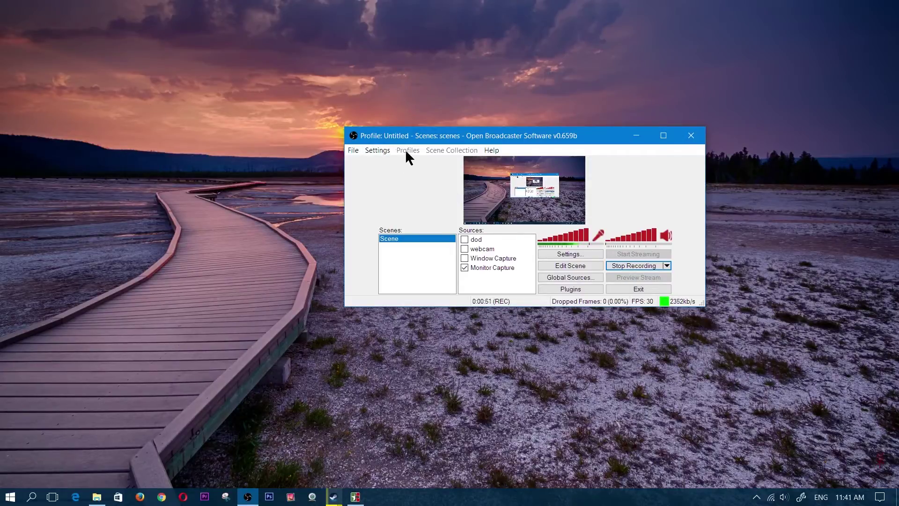
Select Intel(R) HD Graphics 530 as the video adapter in the Video settings and close the settings without applying
left_click(377, 151)
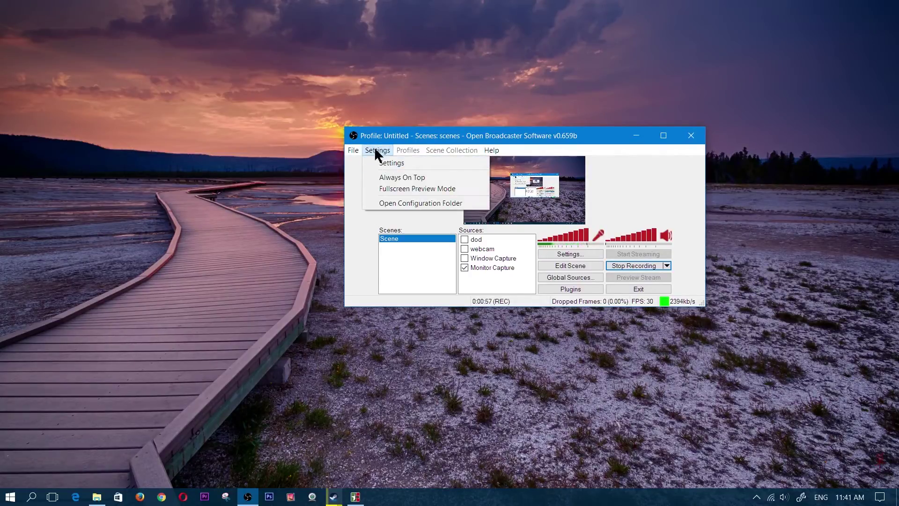
left_click(377, 162)
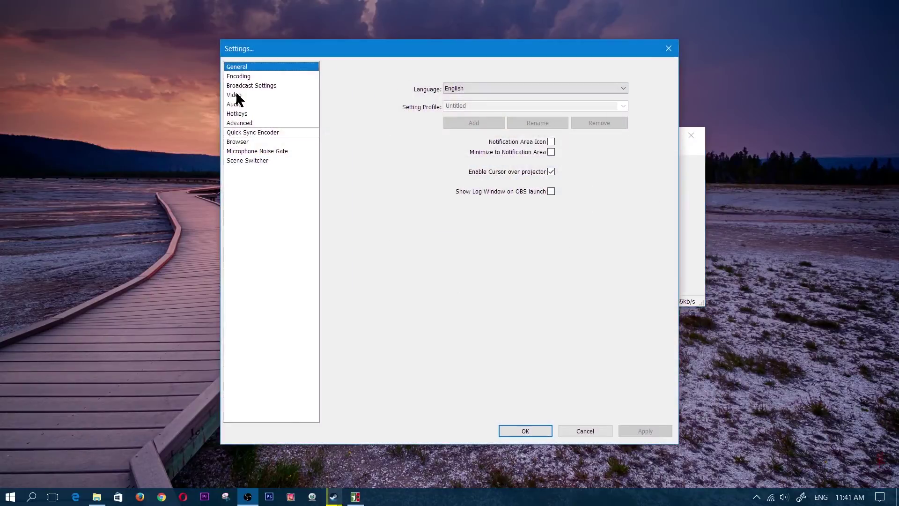
left_click(235, 95)
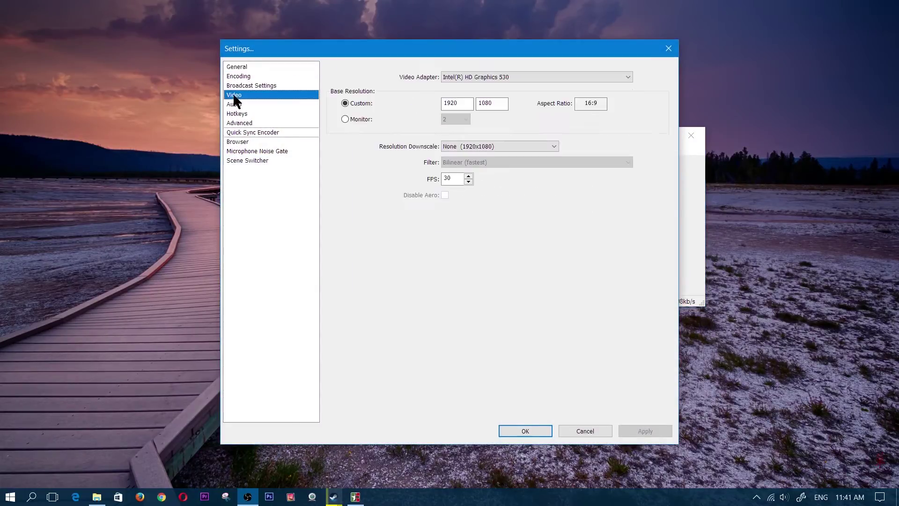
left_click(470, 76)
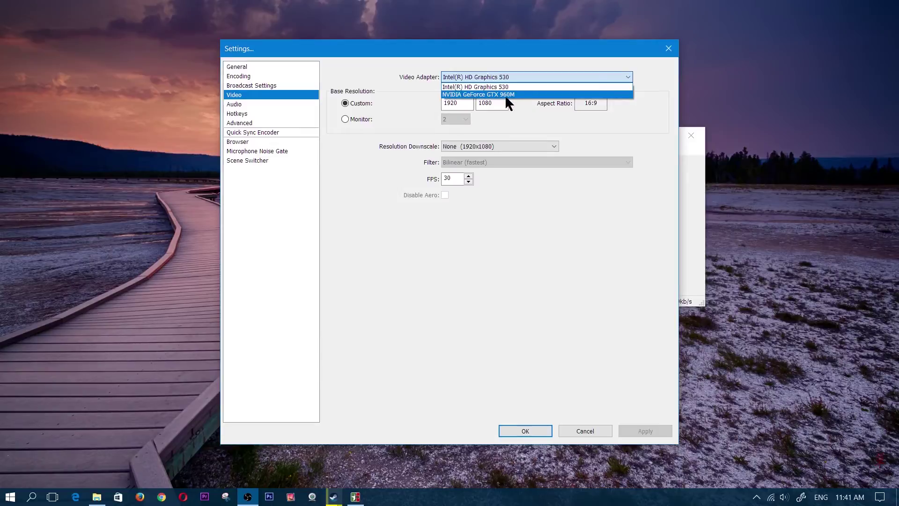
left_click(471, 87)
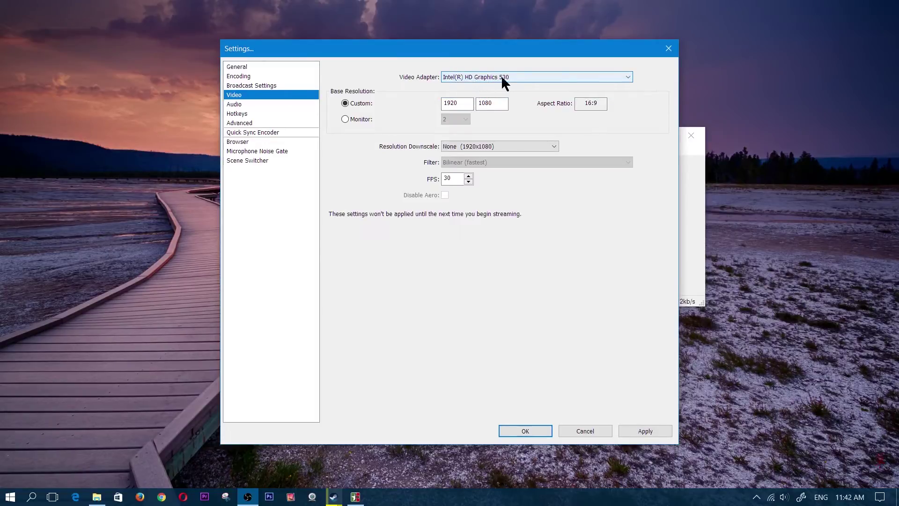
left_click(472, 76)
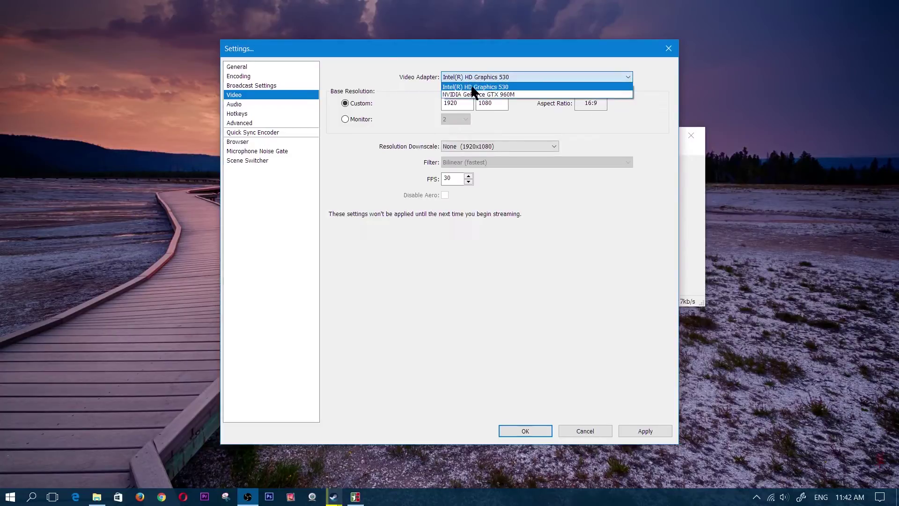
left_click(469, 86)
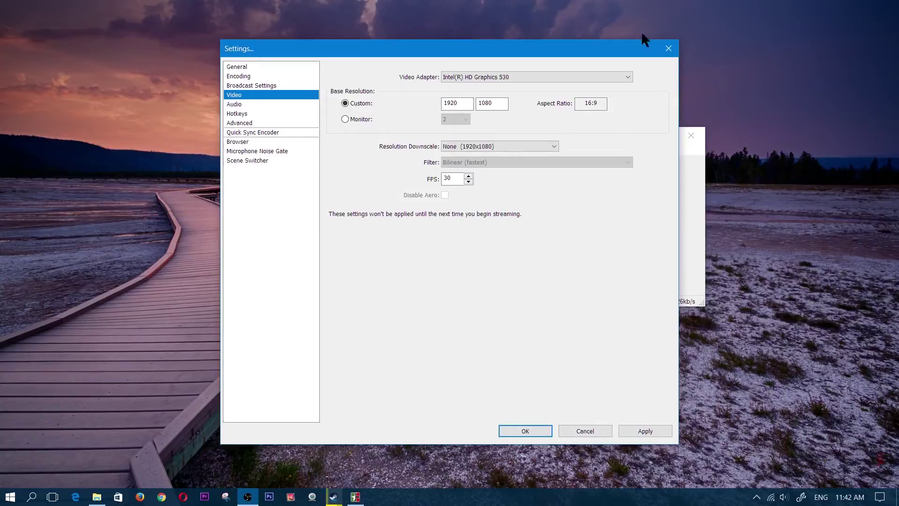
left_click(668, 48)
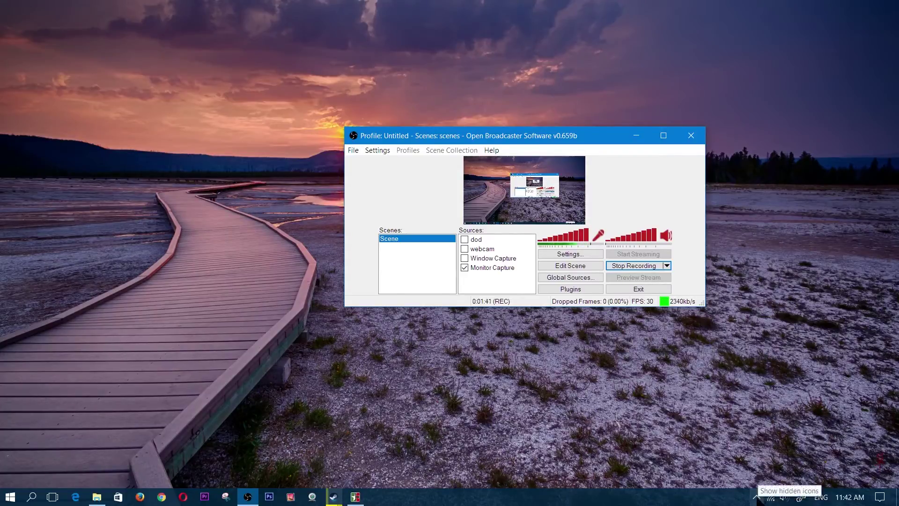
Open the NVIDIA Control Panel
left_click(756, 497)
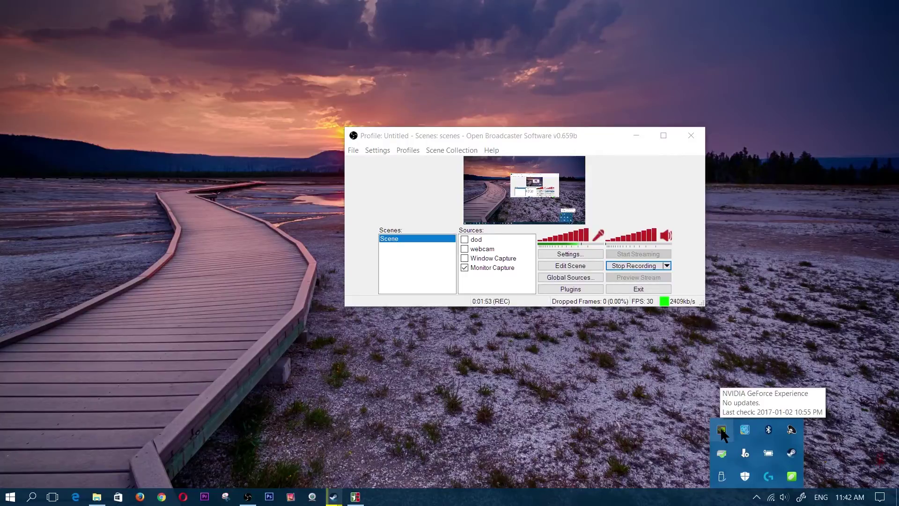
right_click(721, 429)
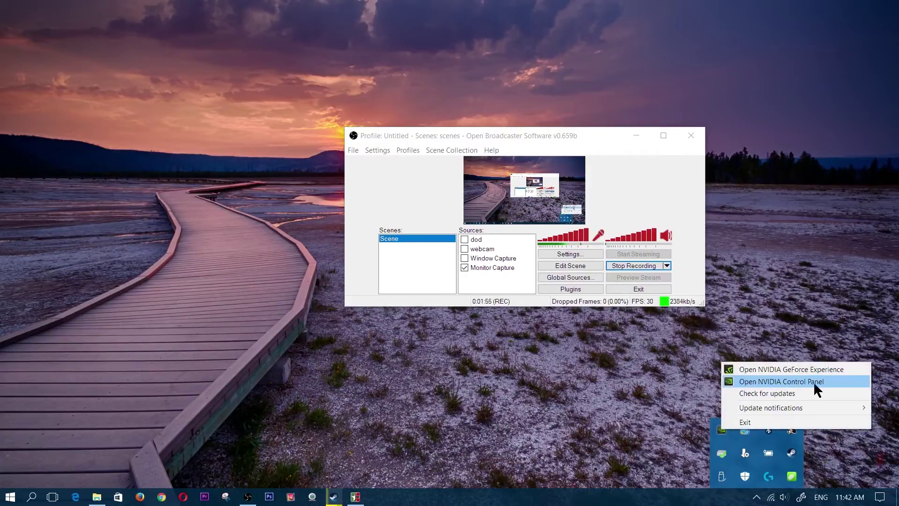
left_click(801, 380)
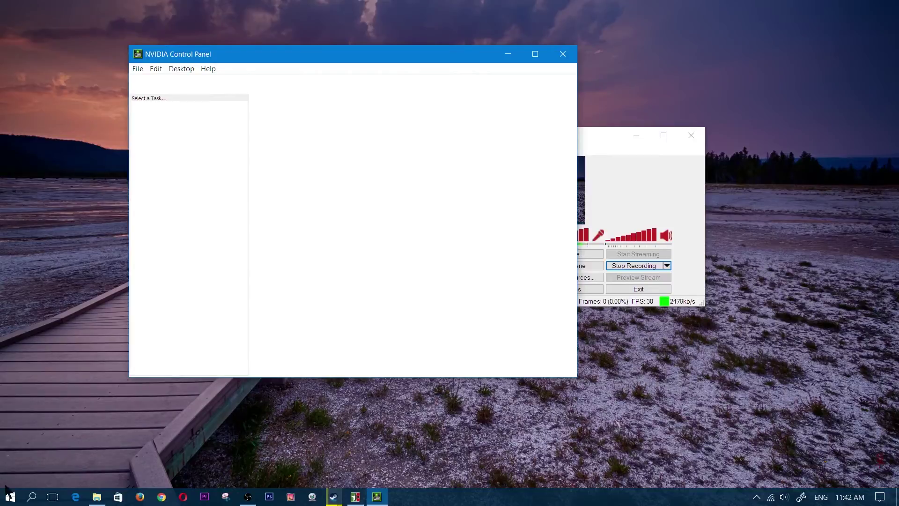
left_click(13, 498)
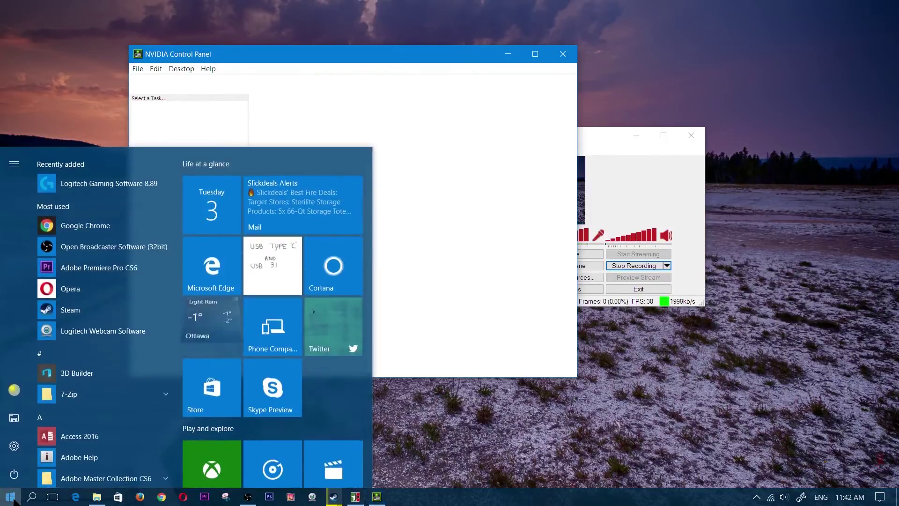
type("nvidia")
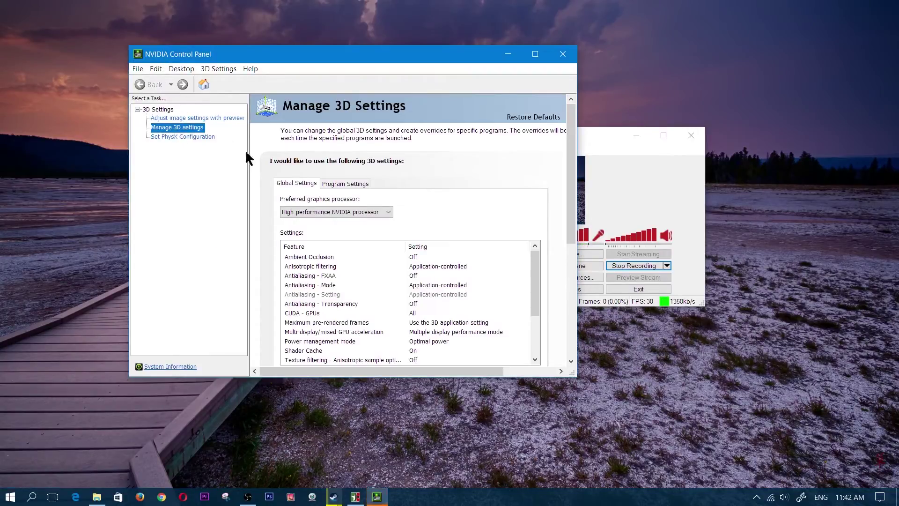
Choose Open Broadcaster Software (obs.exe) as the program to customize in the per-program 3D settings
left_click(344, 182)
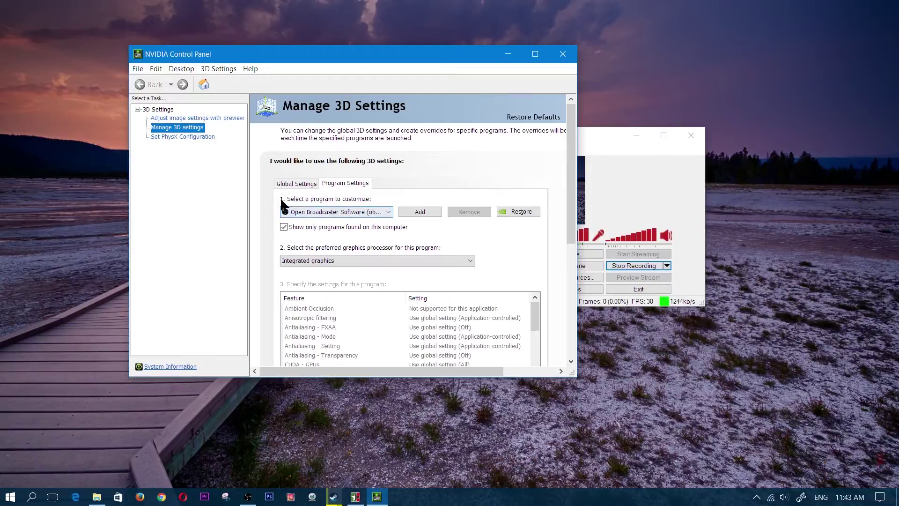
left_click(376, 211)
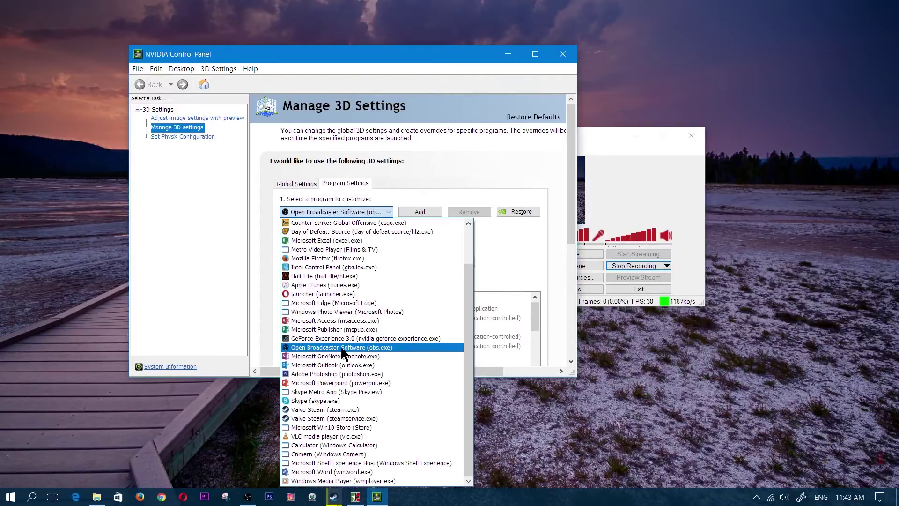
left_click(343, 348)
left_click(356, 217)
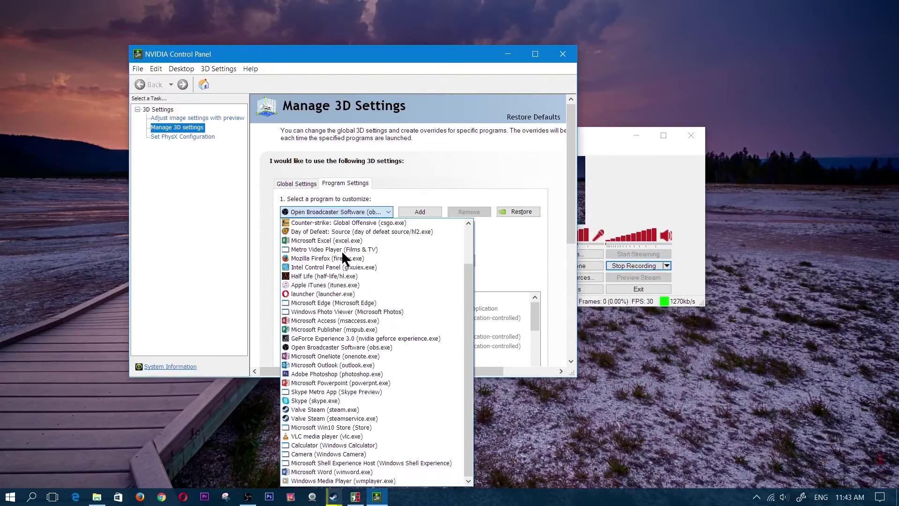
left_click(328, 352)
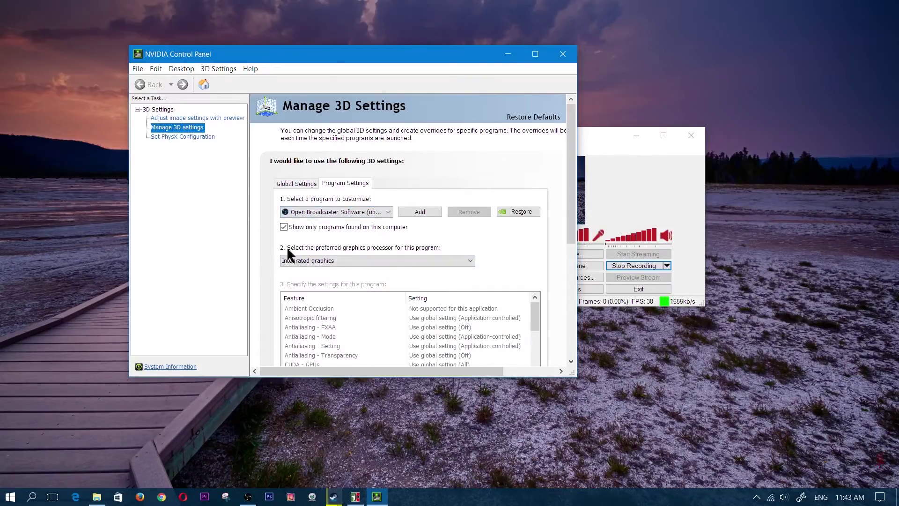
Select Integrated graphics as the program's preferred graphics processor, and close the NVIDIA Control Panel without applying the change
left_click(301, 260)
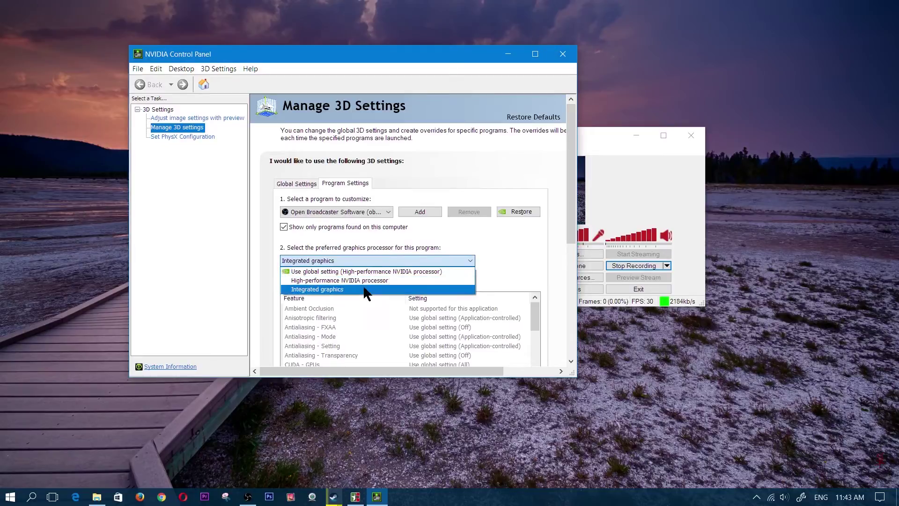
left_click(347, 289)
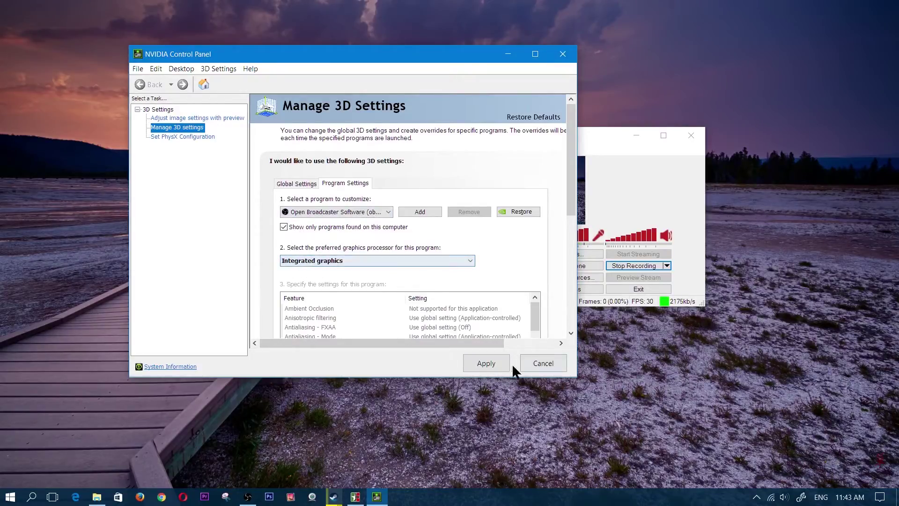
left_click(563, 54)
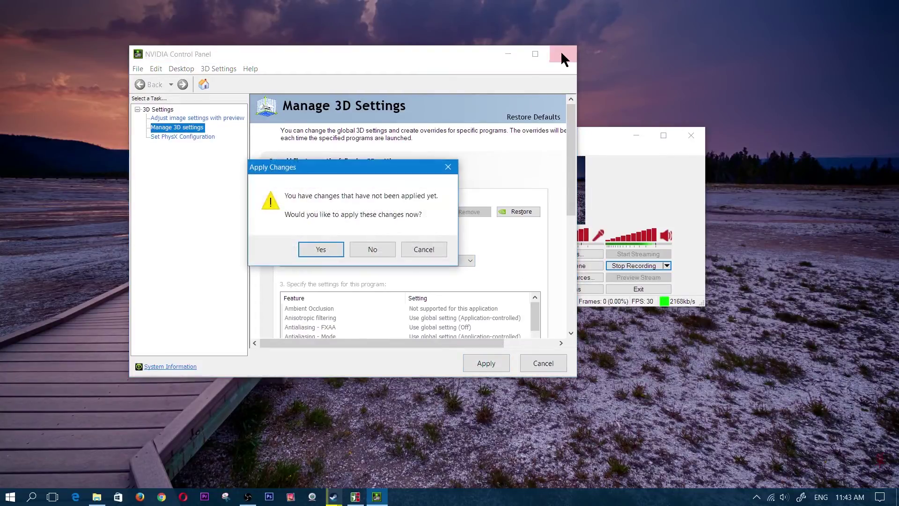
left_click(372, 249)
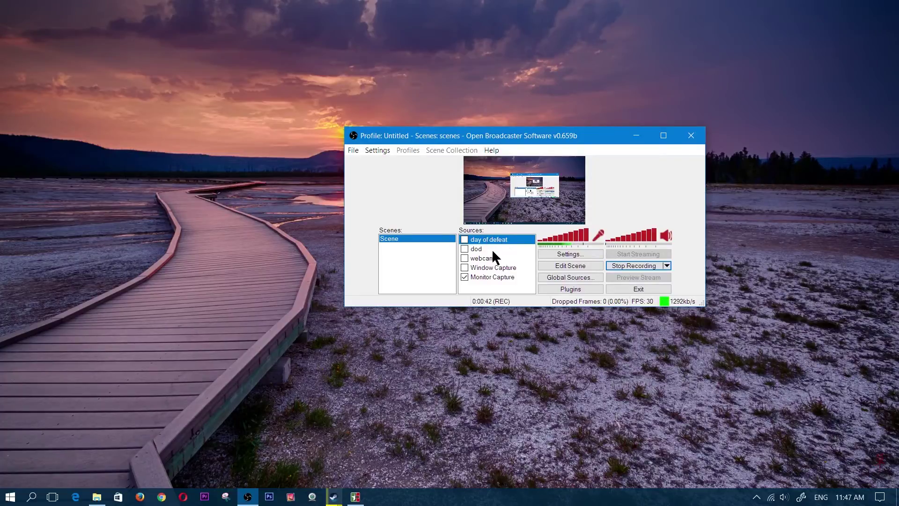
Delete the "day of defeat" source and add a Game Capture source named "Day of defeat source"
key("Delete")
left_click(481, 287)
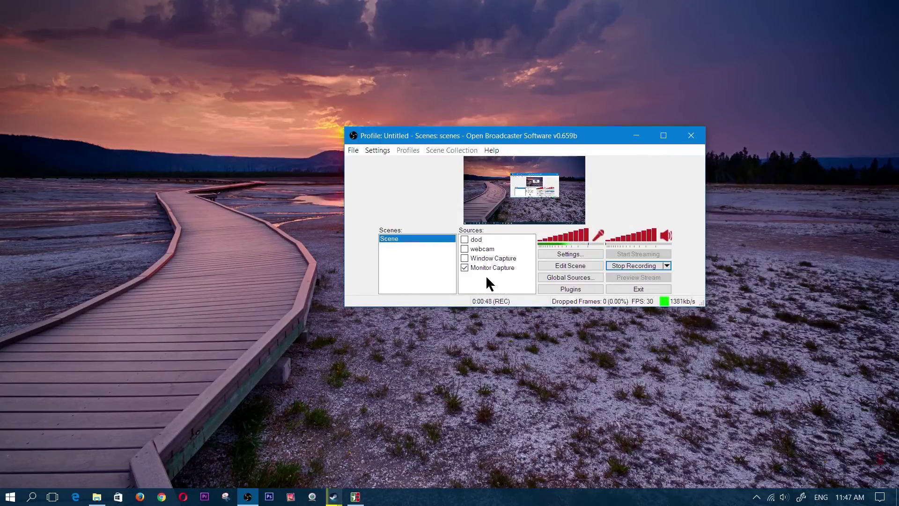
right_click(486, 278)
mouse_move(524, 285)
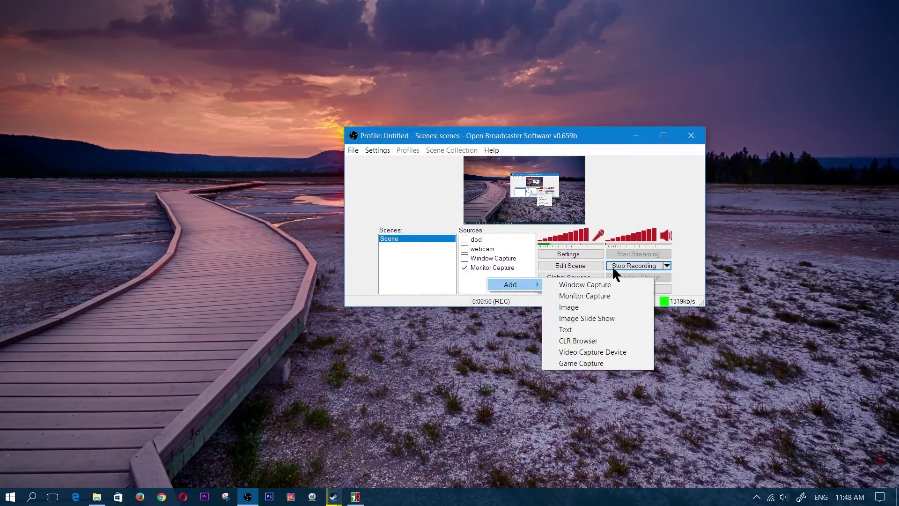
left_click(592, 364)
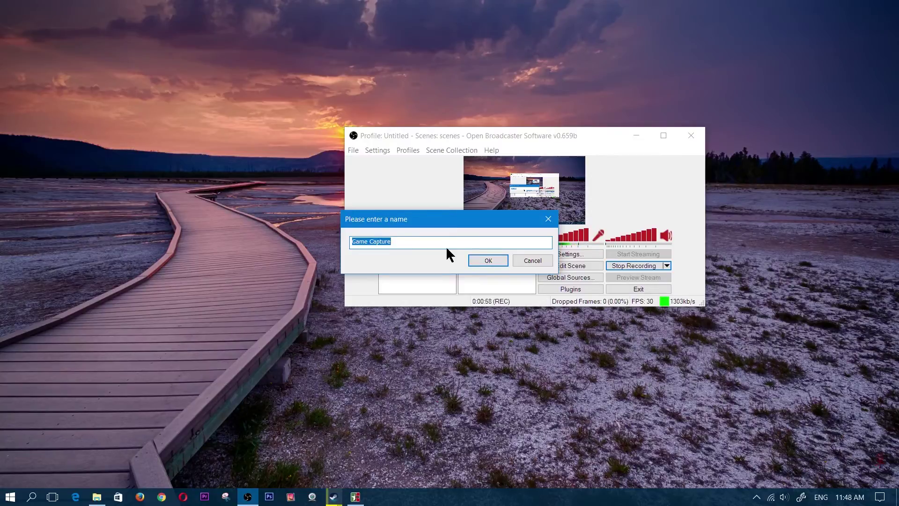
type("Day of ")
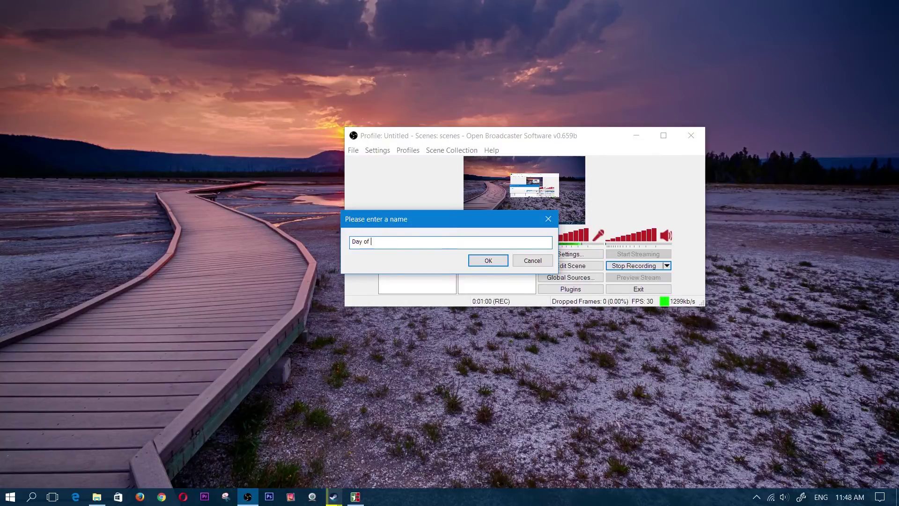
type("defeat source")
left_click(489, 260)
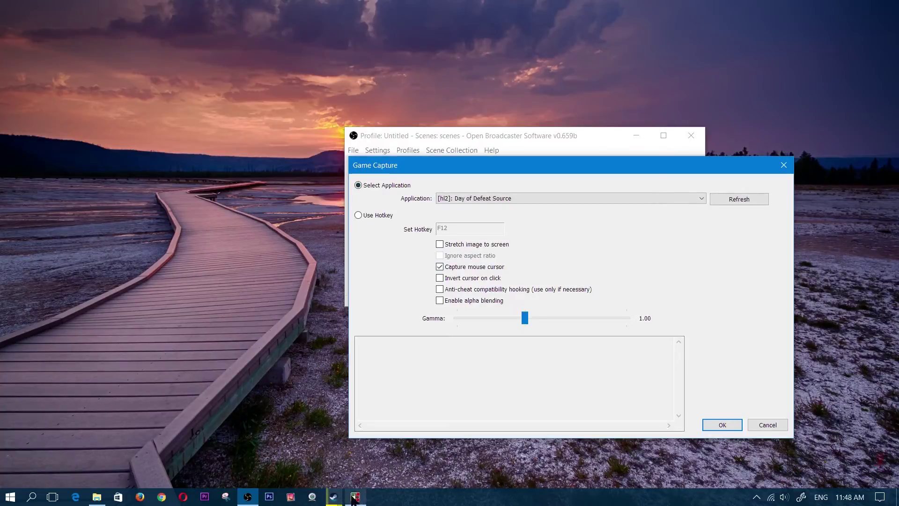
Refresh the application list, choose [hl2]: Day of Defeat Source as the application to capture, and accept the Game Capture settings
left_click(510, 199)
left_click(503, 208)
left_click(554, 199)
left_click(509, 209)
left_click(742, 199)
left_click(597, 198)
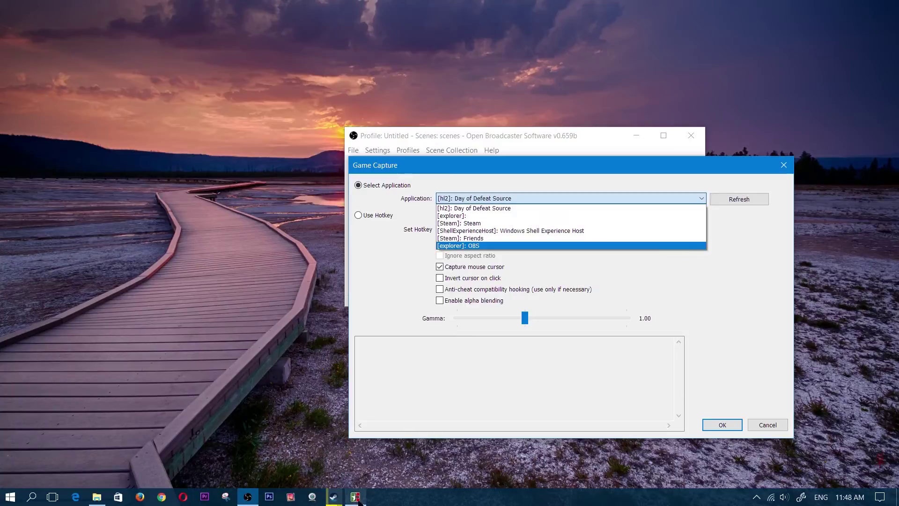
mouse_move(354, 500)
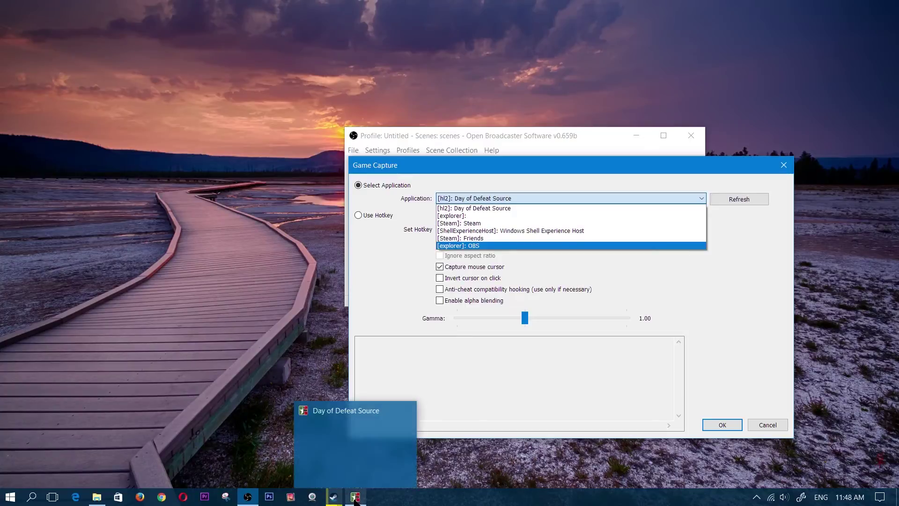
left_click(500, 208)
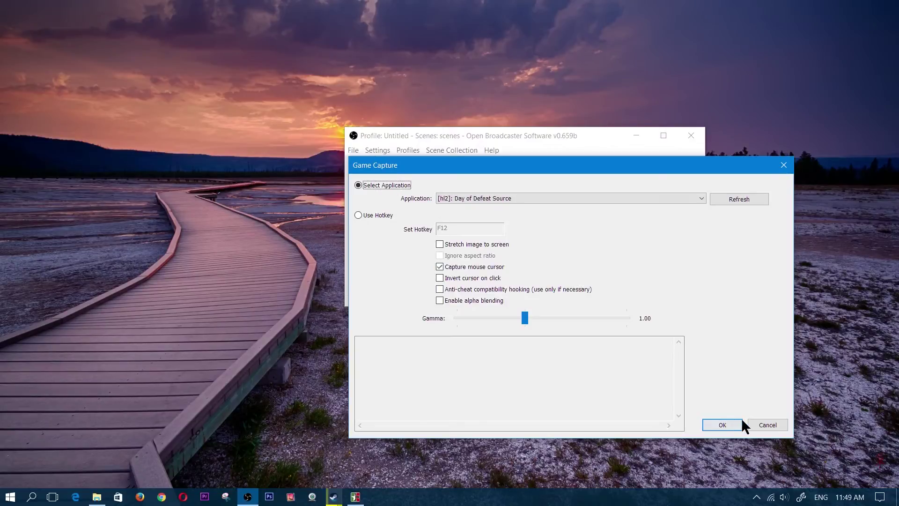
left_click(721, 424)
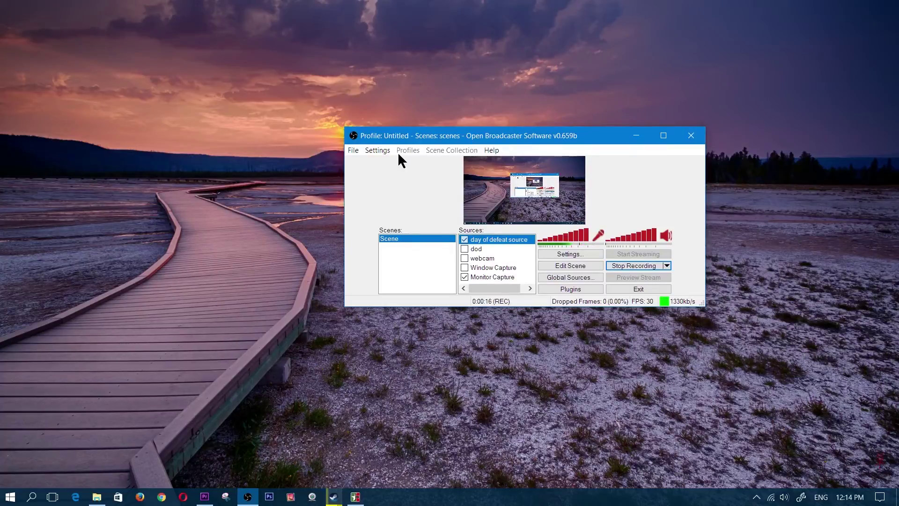
Select NVIDIA GeForce GTX 960M as the video adapter in the Video settings
left_click(378, 150)
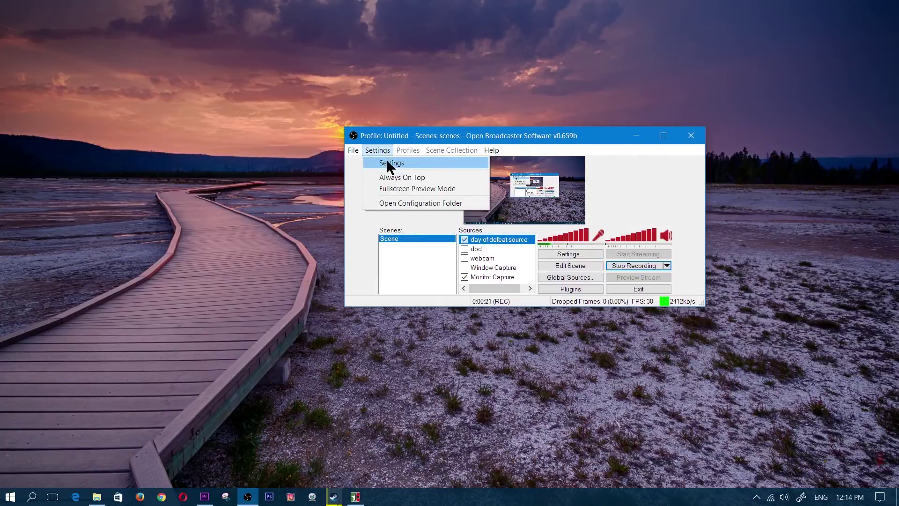
left_click(388, 162)
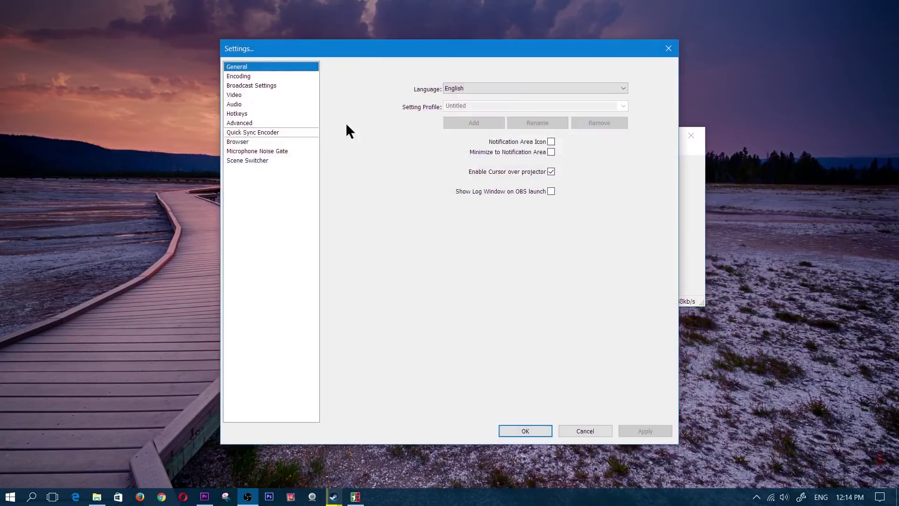
left_click(234, 95)
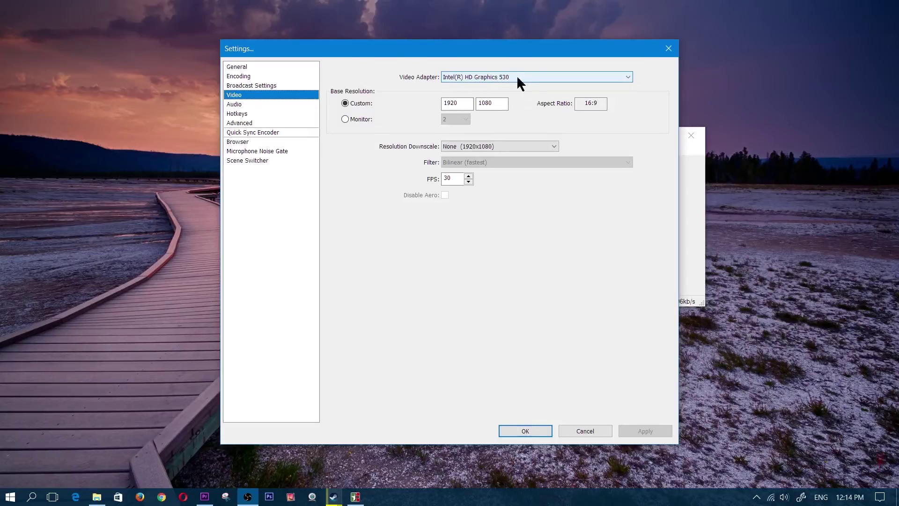
left_click(495, 77)
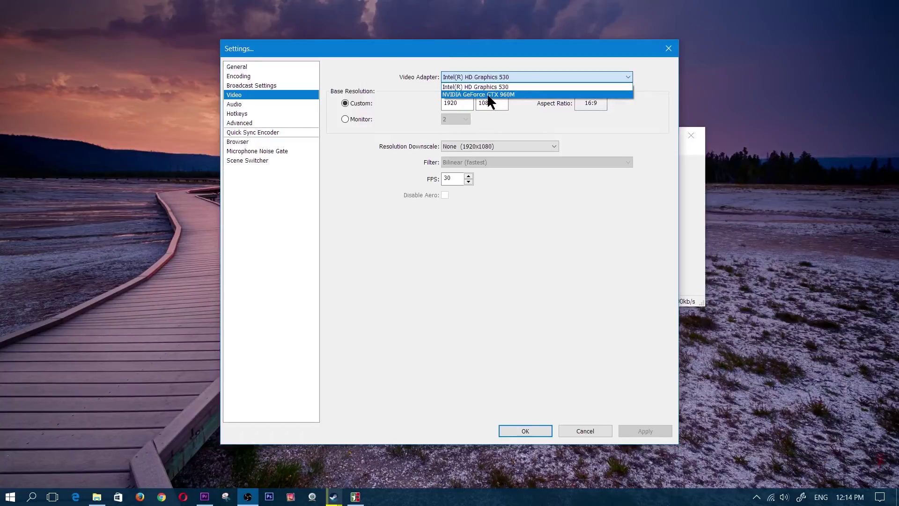
left_click(489, 95)
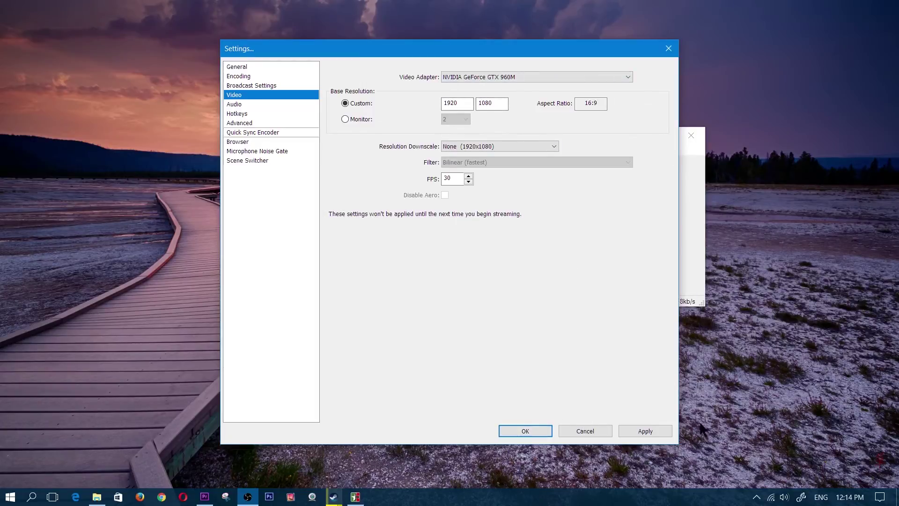
Close the OBS Settings window and open the NVIDIA Control Panel at its Manage 3D settings page
left_click(668, 49)
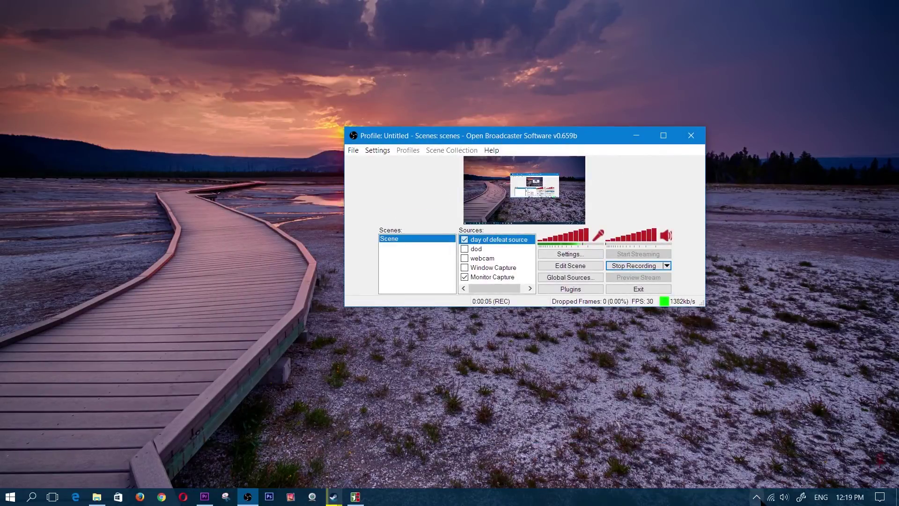
left_click(756, 498)
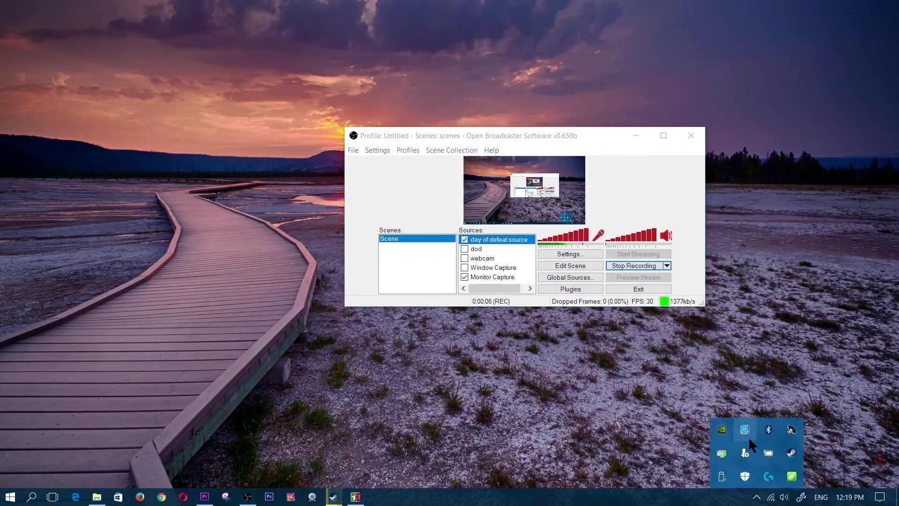
right_click(721, 428)
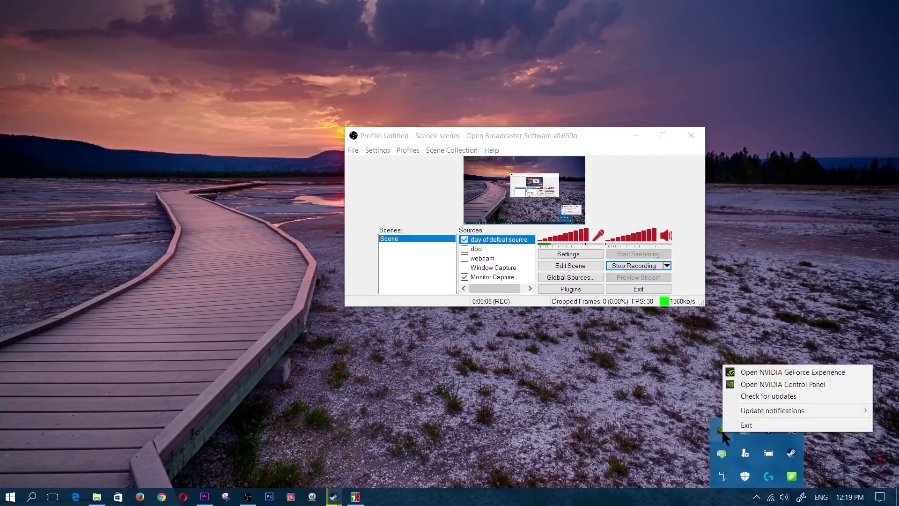
left_click(786, 383)
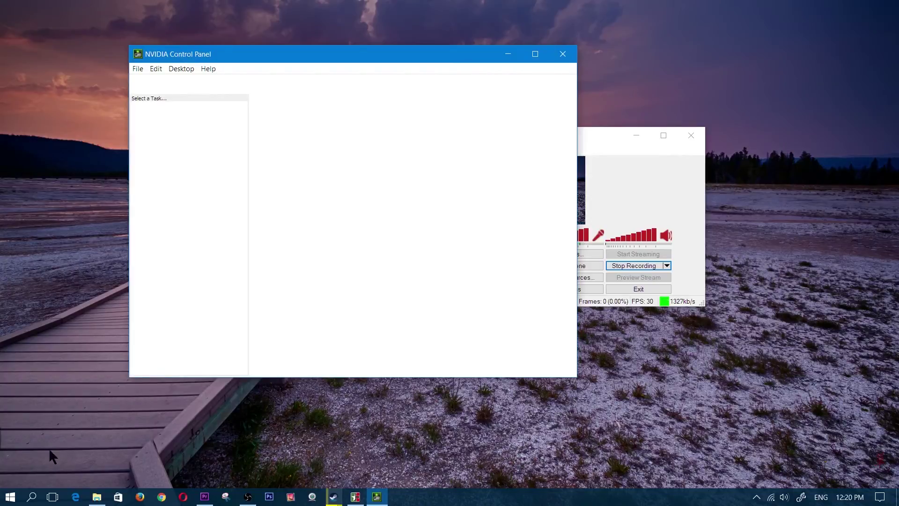
left_click(11, 497)
type("nvid")
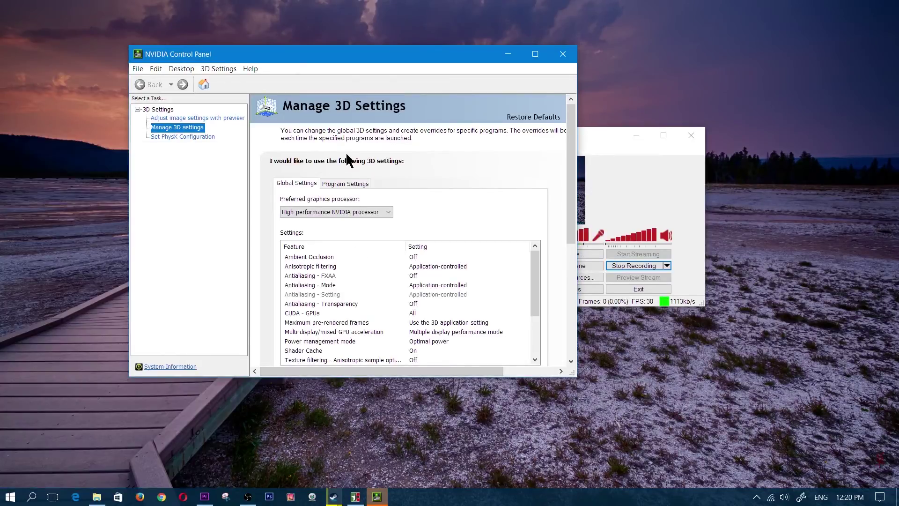
Choose High-performance NVIDIA processor as the preferred graphics processor for Open Broadcaster Software (obs.exe), and close the NVIDIA Control Panel without applying the change
left_click(341, 183)
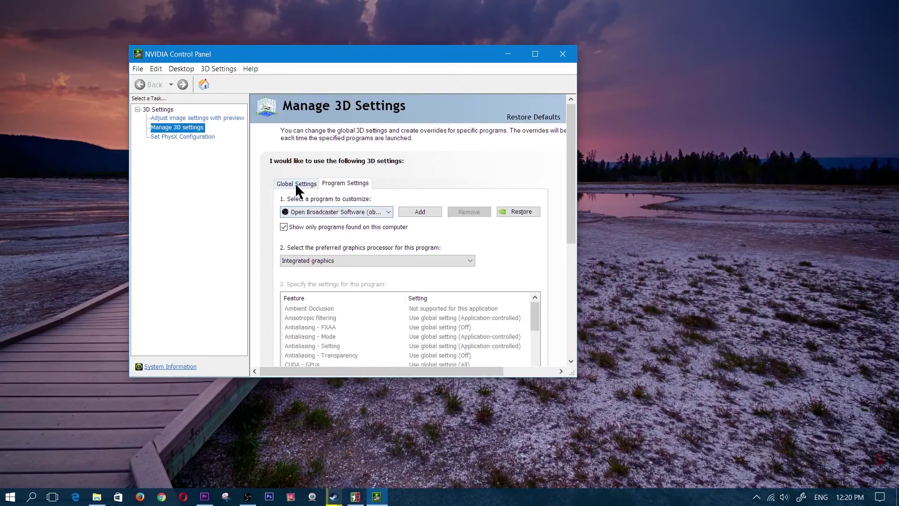
left_click(320, 212)
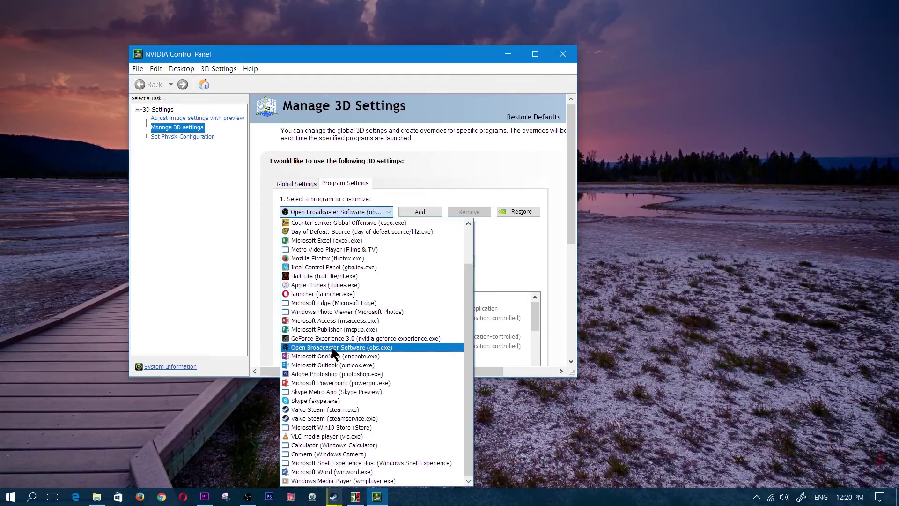
left_click(332, 347)
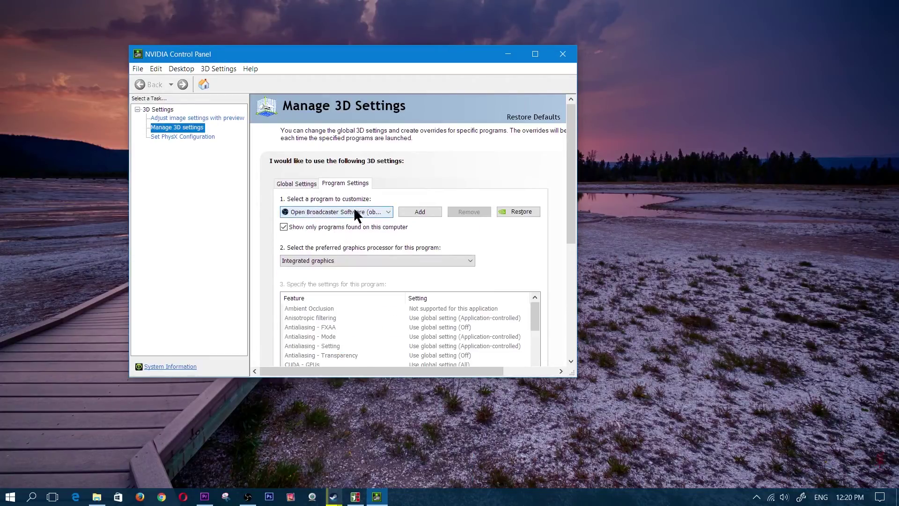
left_click(319, 261)
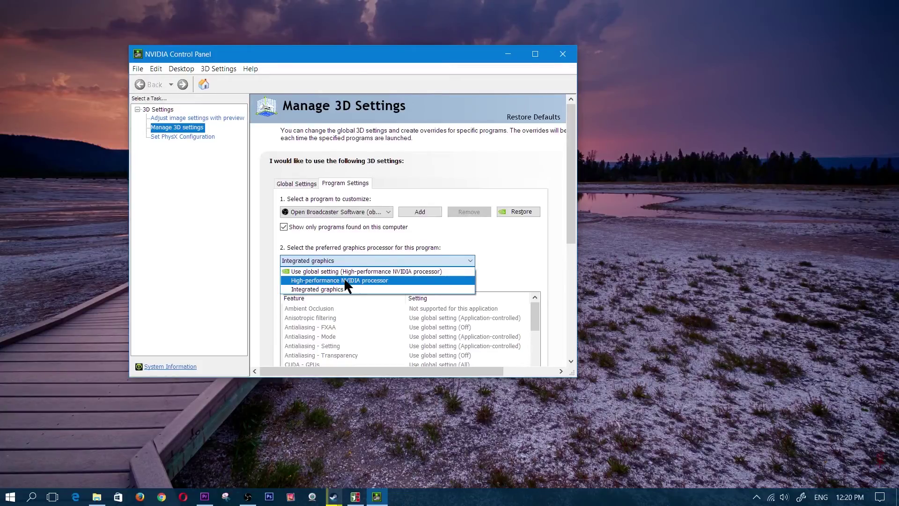
left_click(316, 280)
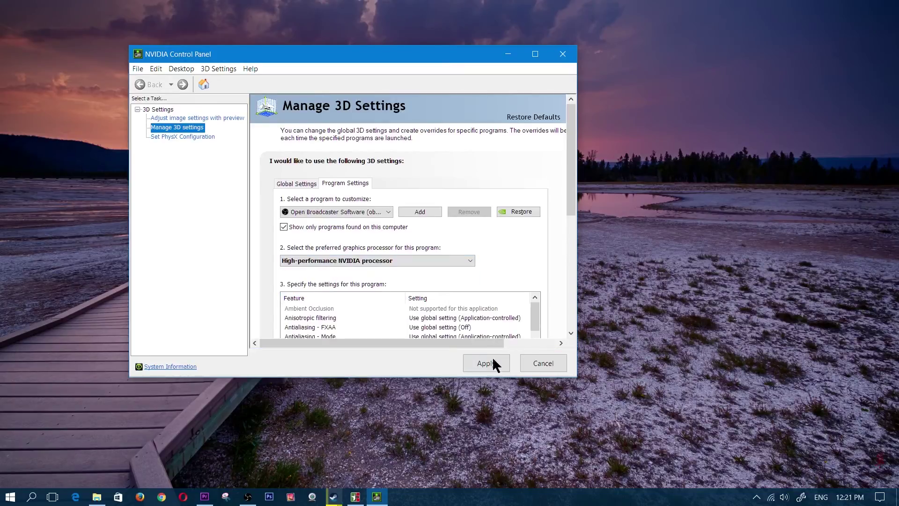
left_click(562, 54)
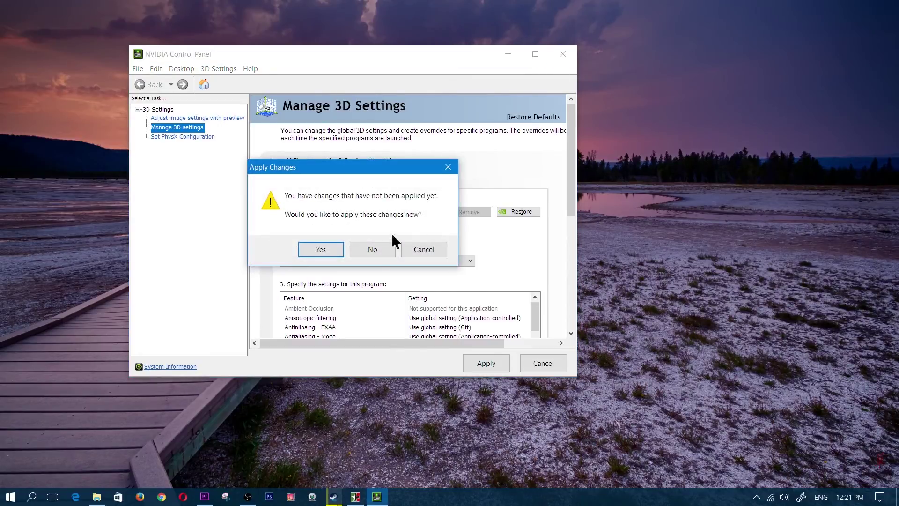
left_click(373, 251)
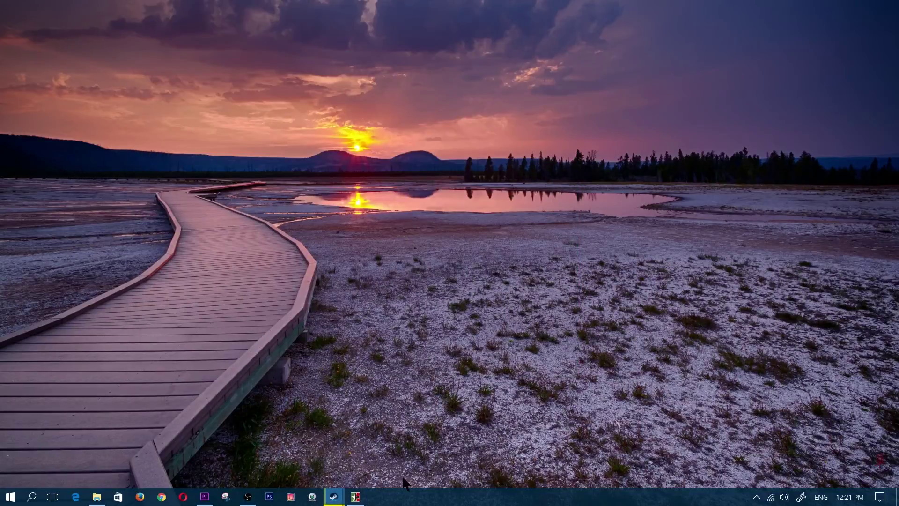
Return to OBS, enable the "day of defeat source" source in the scene, and switch to the Day of Defeat Source game
left_click(248, 497)
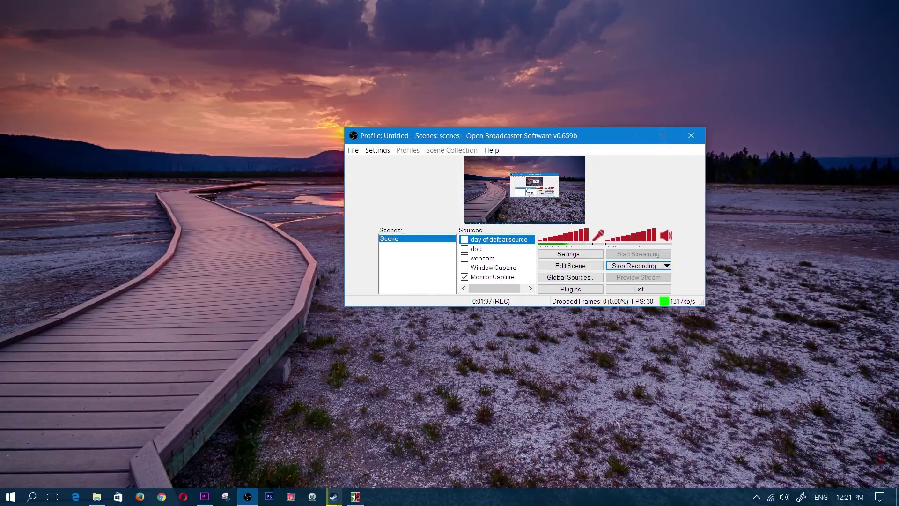
left_click(635, 135)
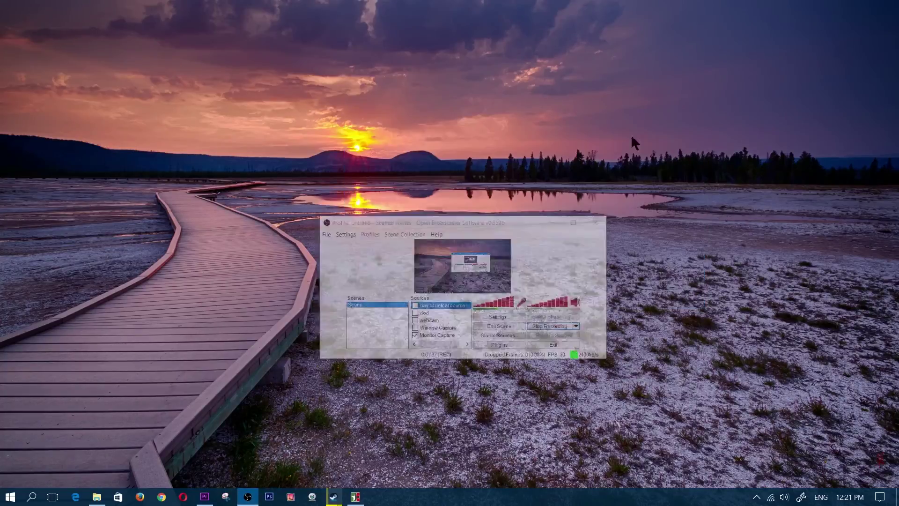
left_click(248, 496)
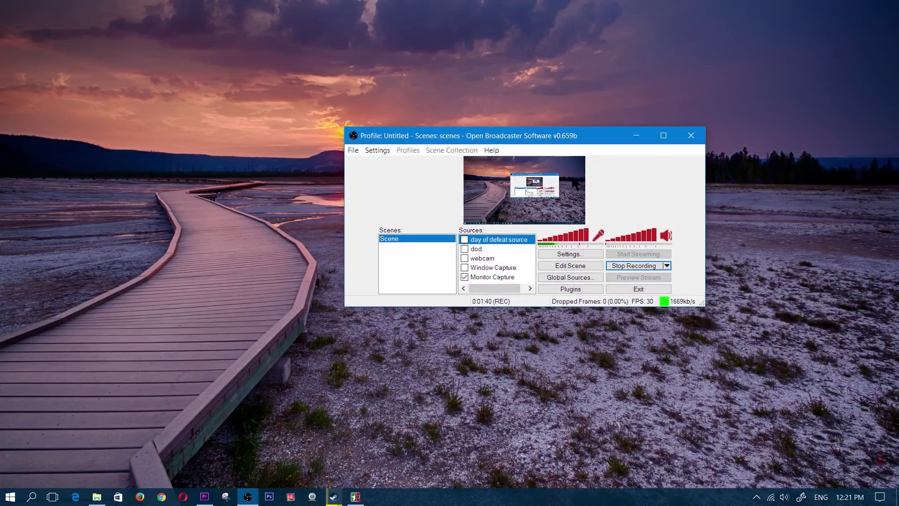
left_click(465, 239)
mouse_move(361, 495)
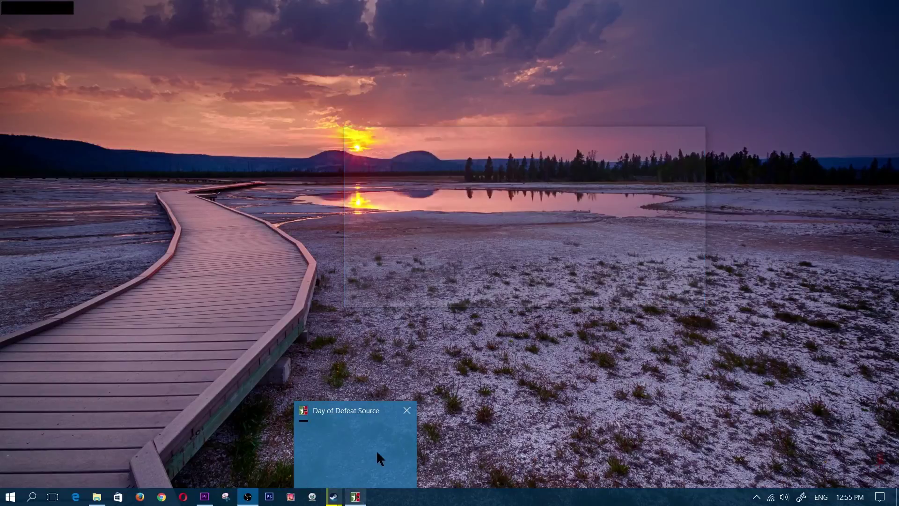
left_click(377, 452)
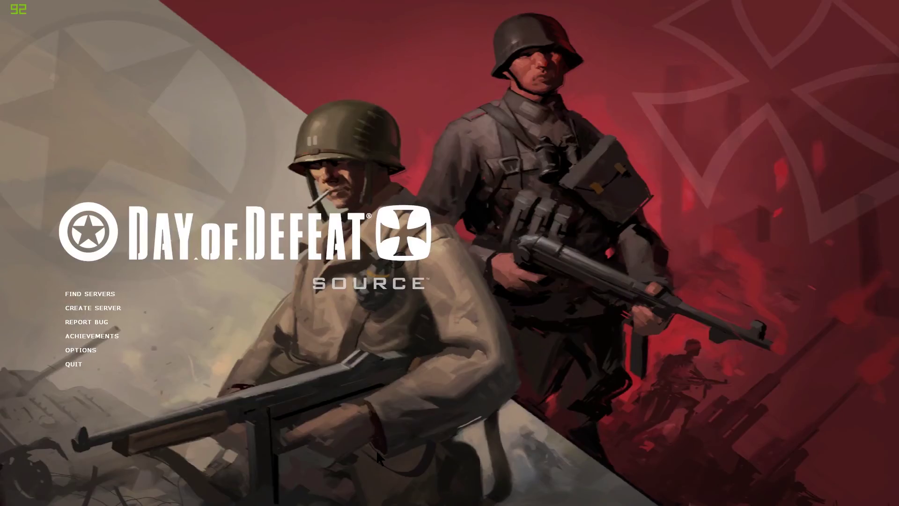